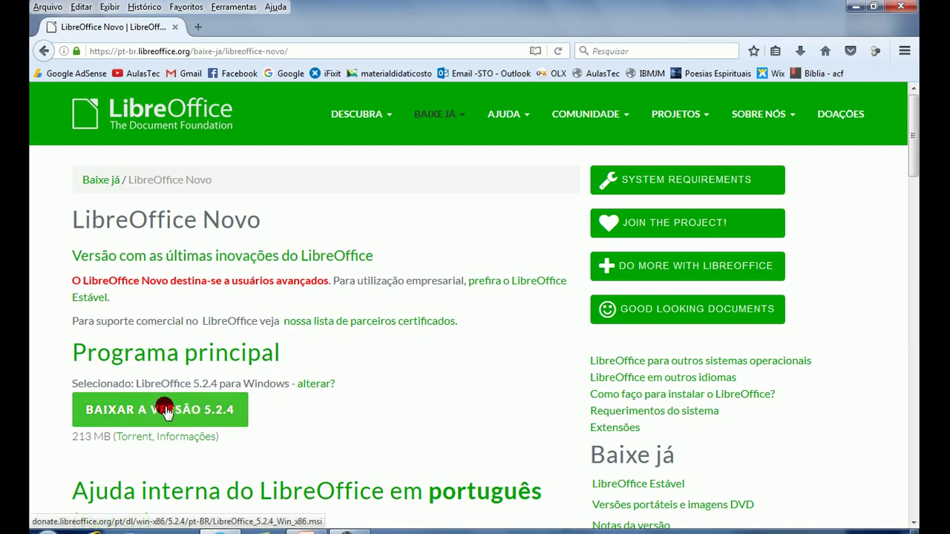
Step: Download the LibreOffice 5.2.4 Windows installer and save it as LibreOffice_5.2.4_Win_x86 in the Downloads folder
click(165, 411)
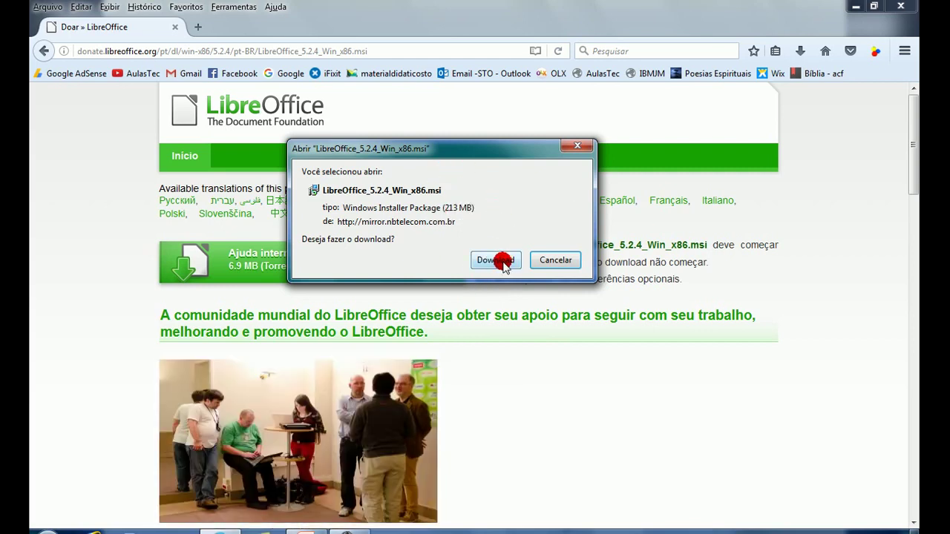
click(498, 261)
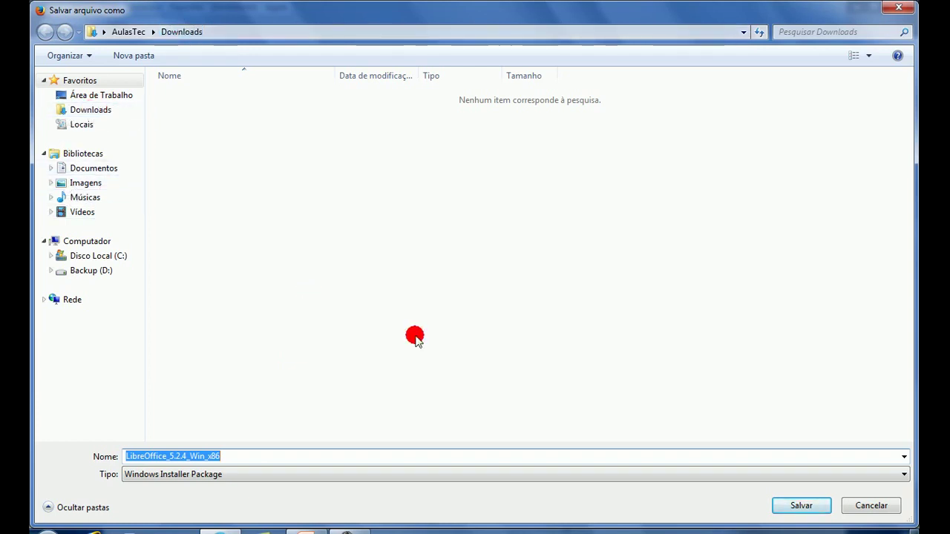
click(788, 504)
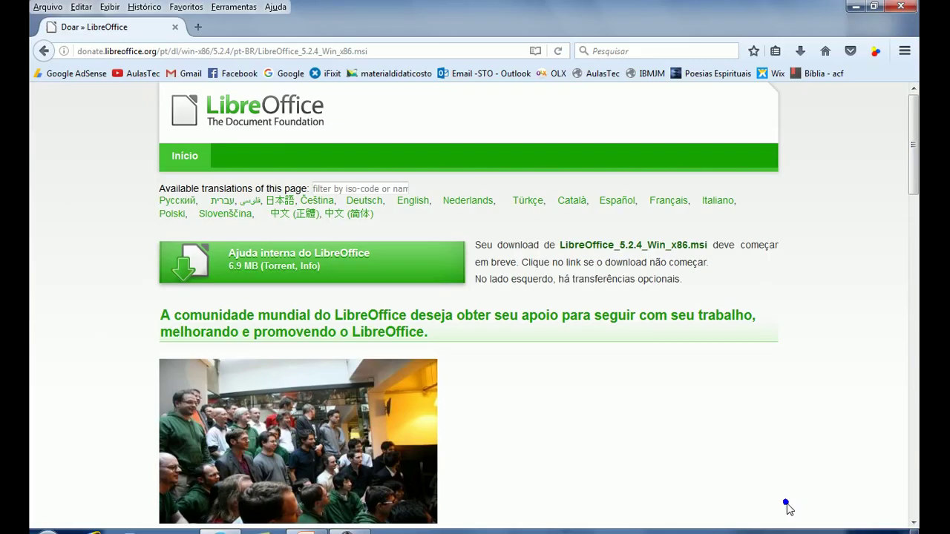
Step: Clear the finished LibreOffice installer from the full download list and close the browser
click(800, 50)
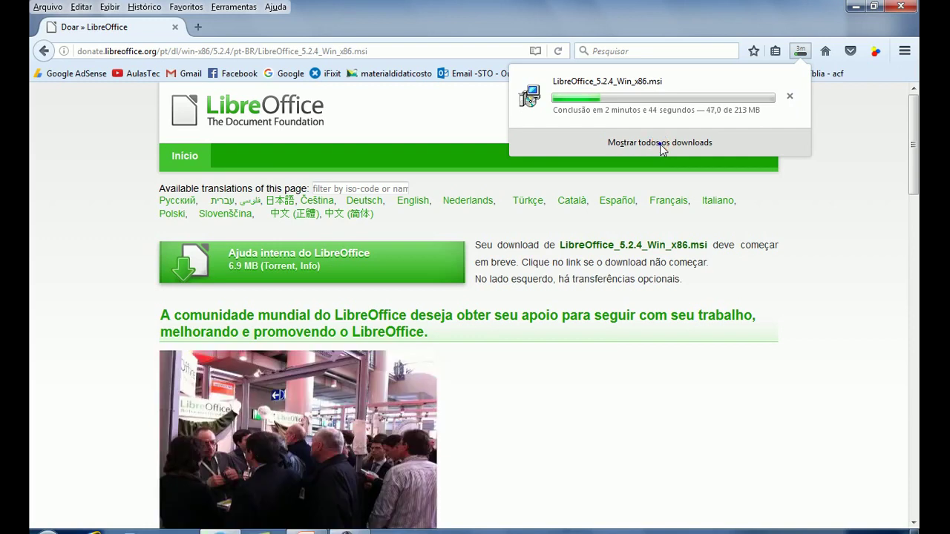
click(659, 144)
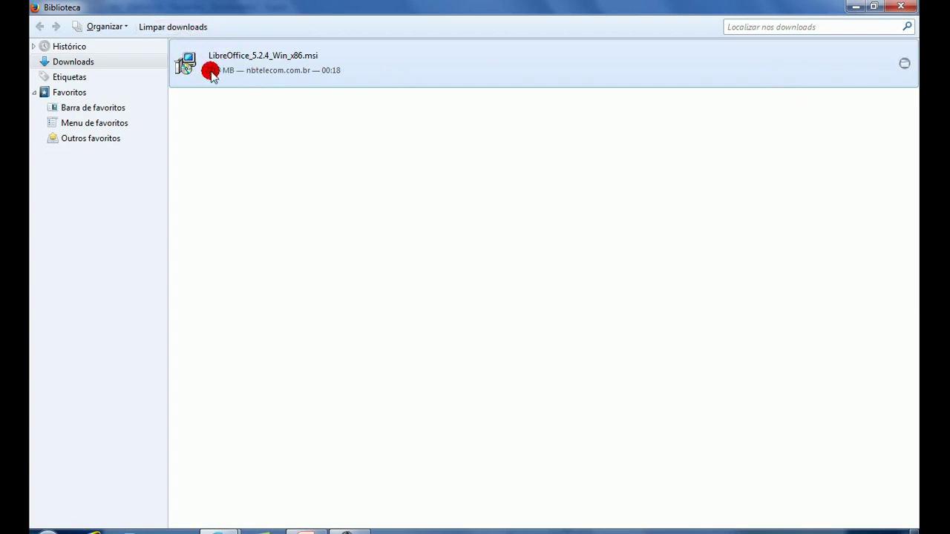
click(181, 28)
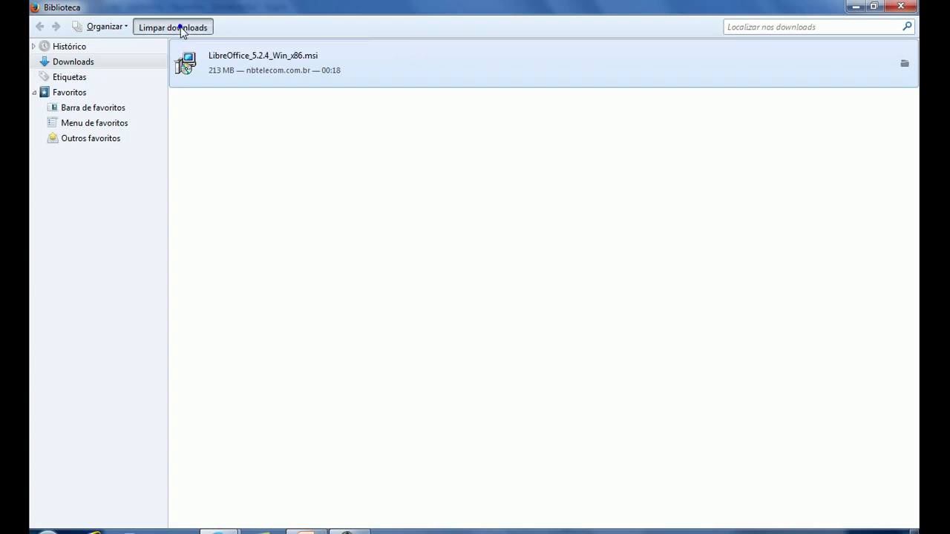
click(900, 9)
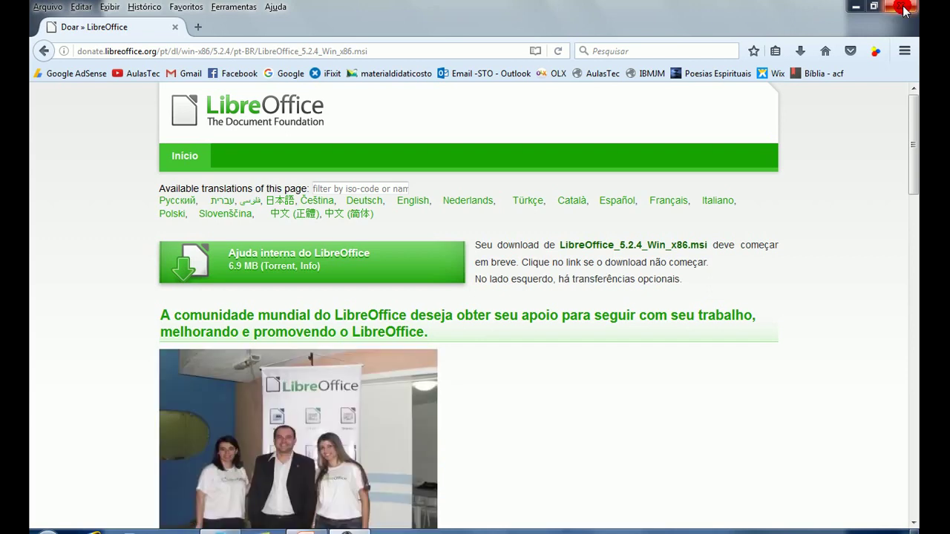
click(905, 9)
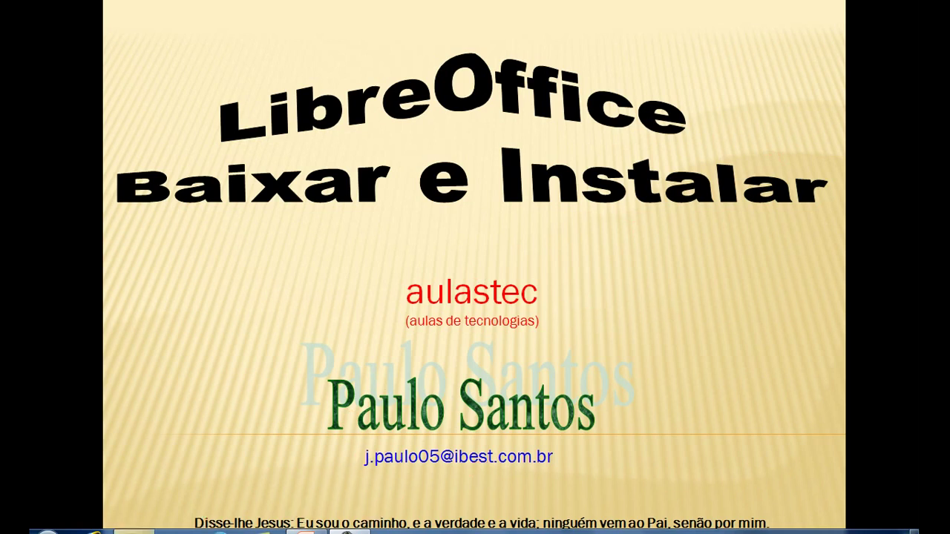
Step: Run the LibreOffice_5.2.4_Win_x86 installer from the Downloads folder in the file explorer and allow it to execute
key(super+e)
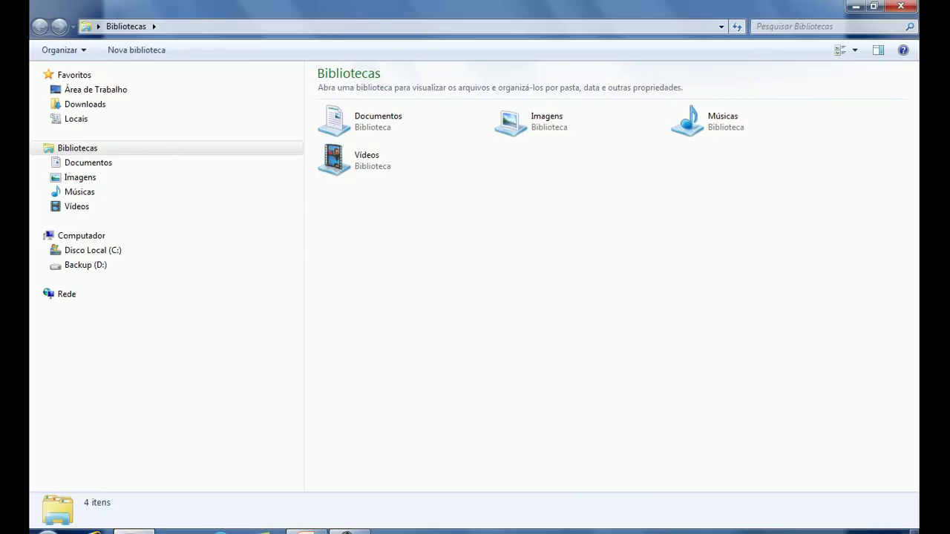
click(86, 105)
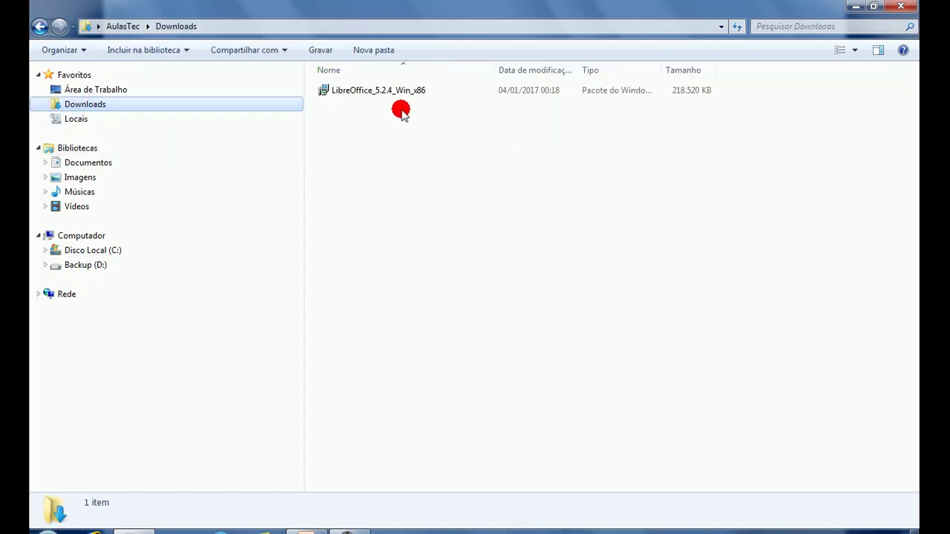
double_click(386, 94)
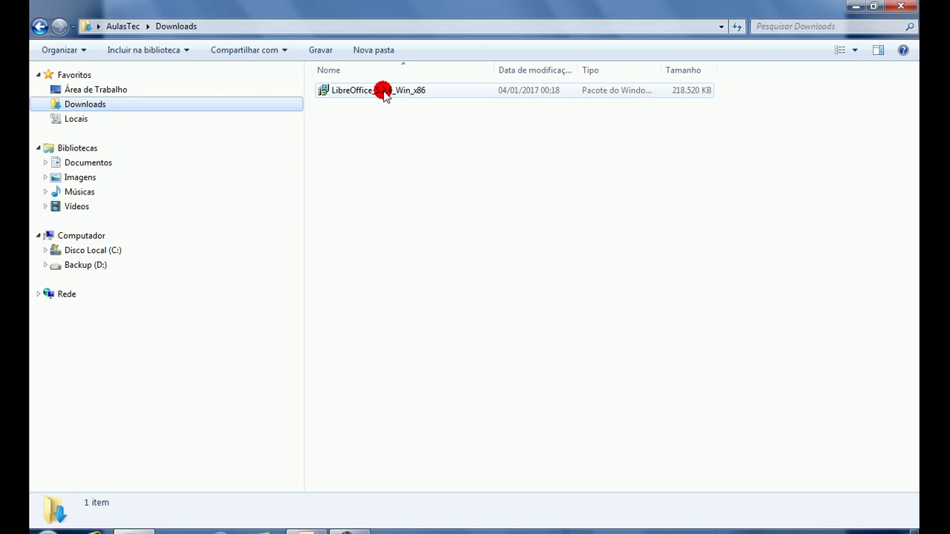
double_click(383, 92)
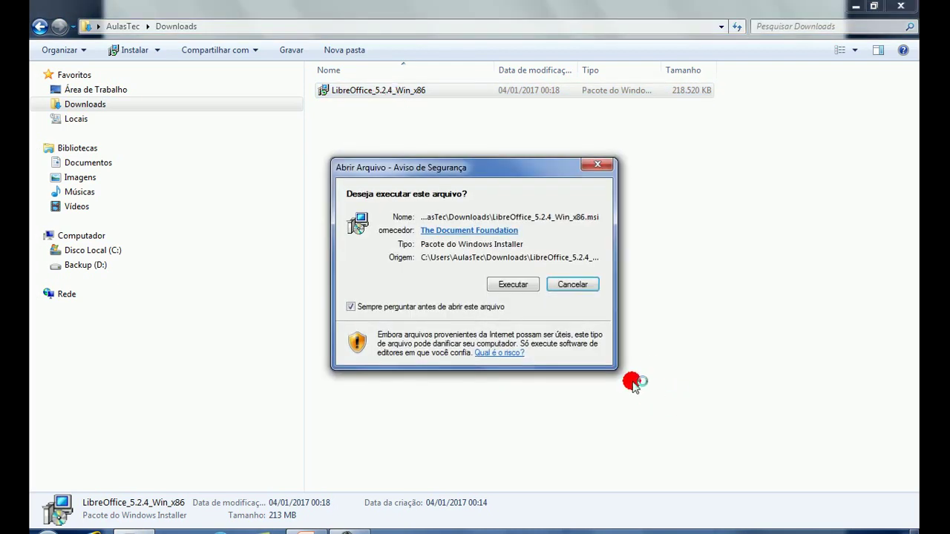
click(512, 285)
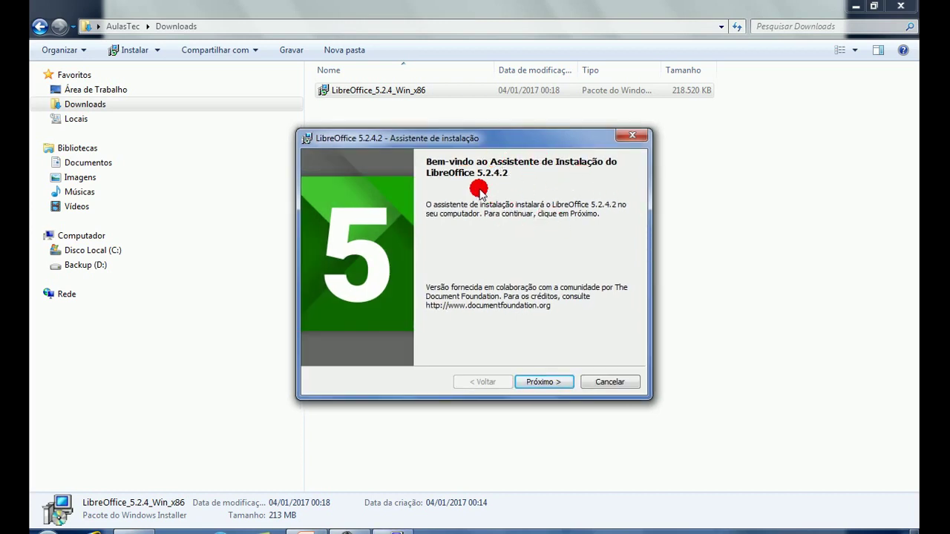
Step: Install LibreOffice 5.2.4.2 with the Típica type and a desktop shortcut, finishing the wizard and closing the Downloads folder
click(539, 381)
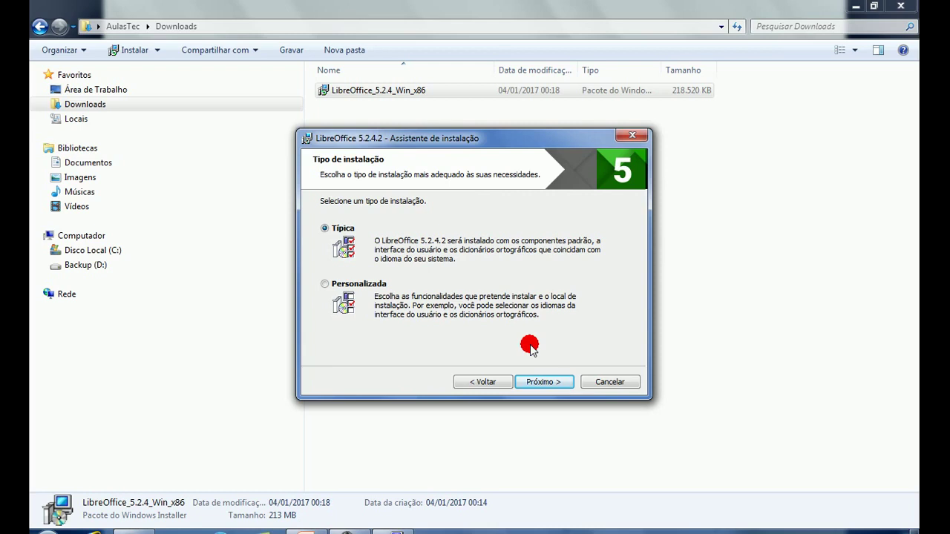
click(544, 381)
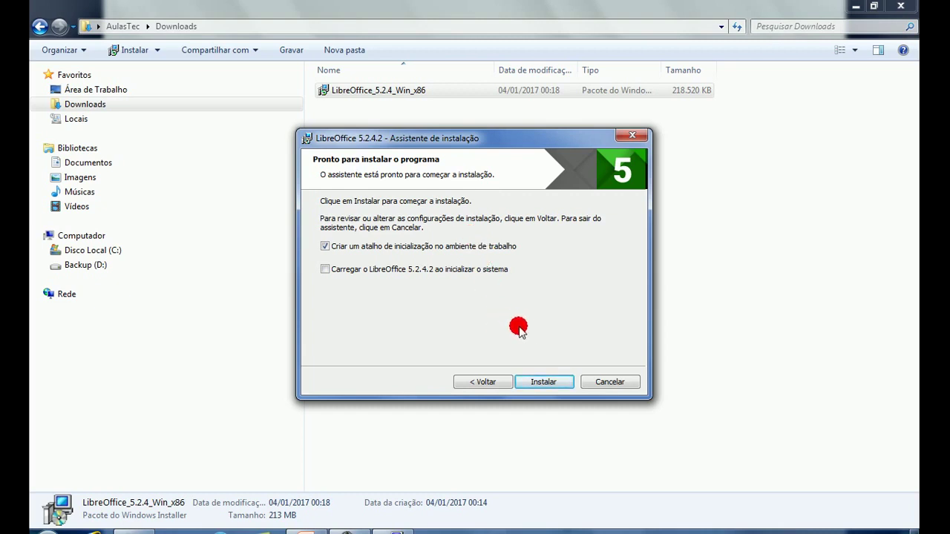
click(546, 382)
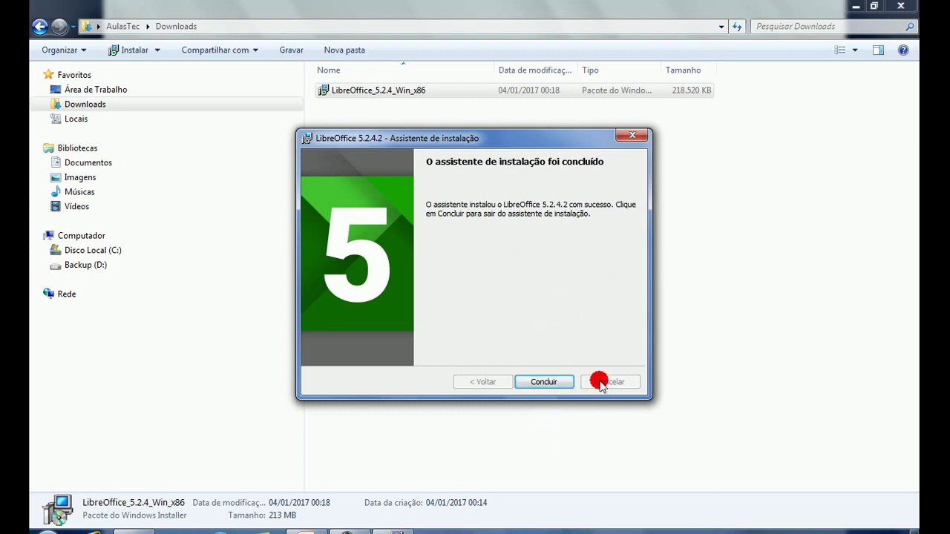
click(558, 382)
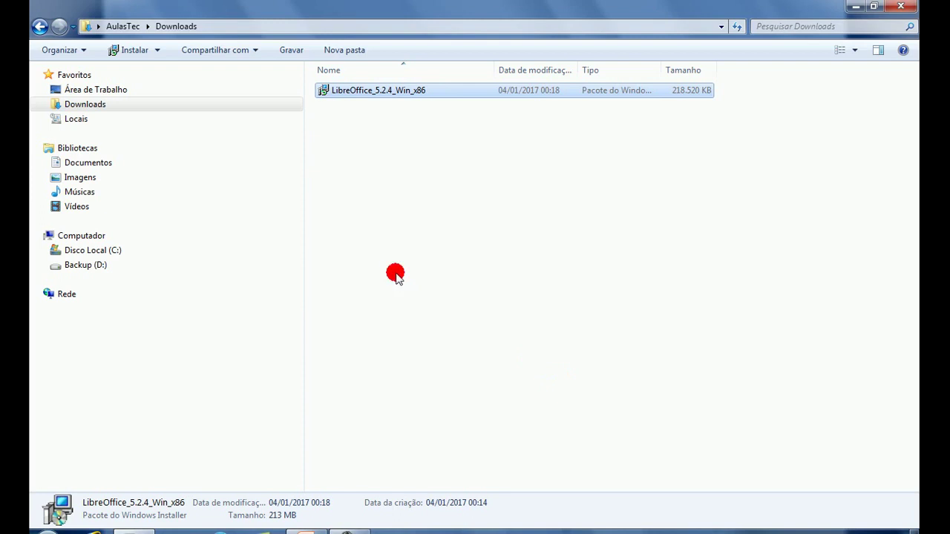
click(901, 8)
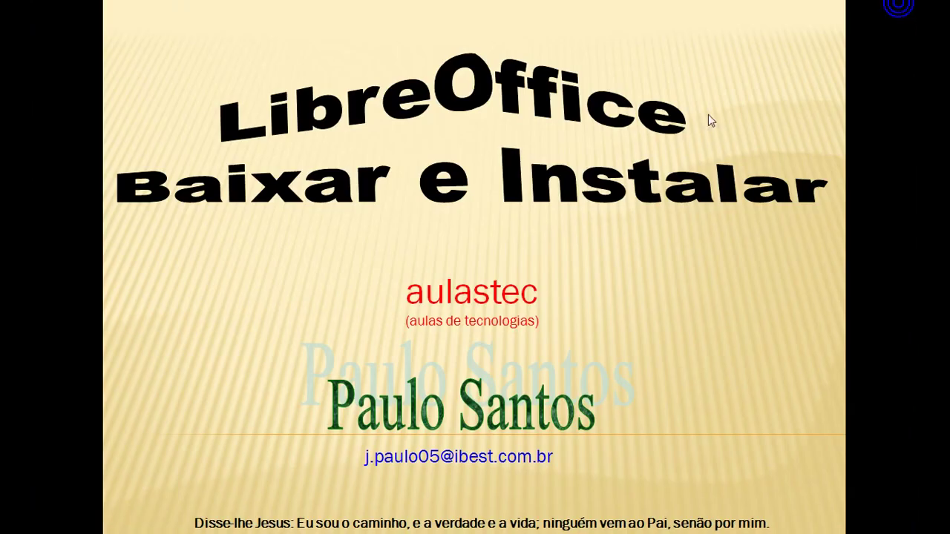
Step: Switch to the desktop, launch the installed LibreOffice and create a new Writer document
click(304, 495)
key(alt+Tab)
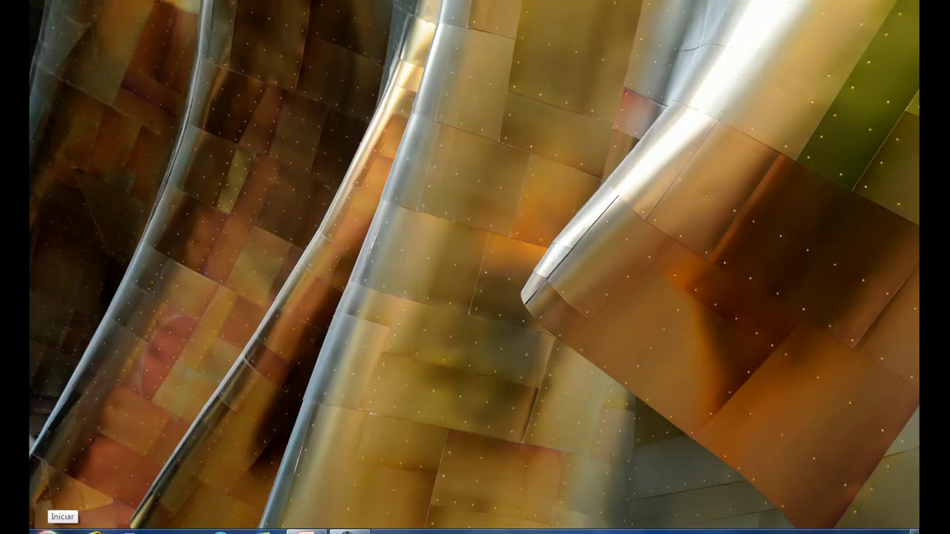
click(46, 531)
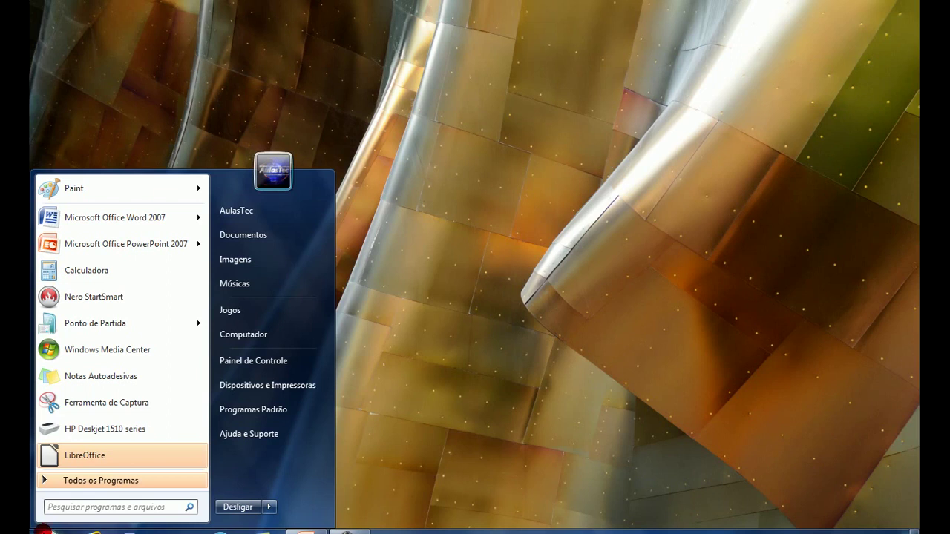
click(93, 458)
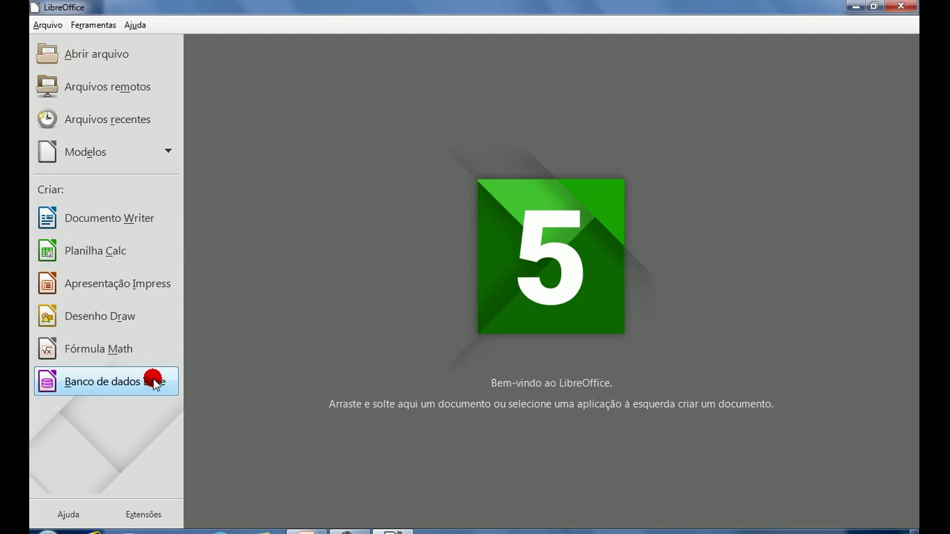
click(102, 220)
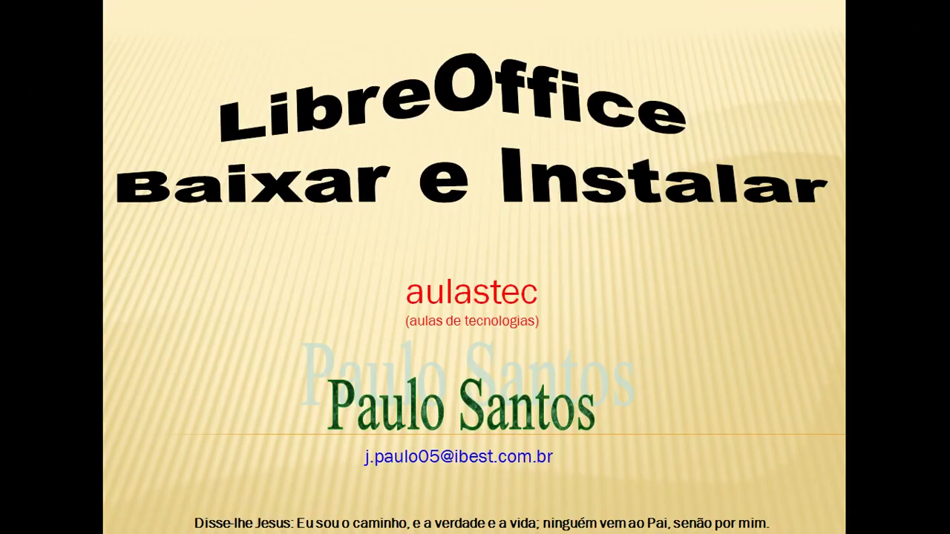
key(alt+Tab)
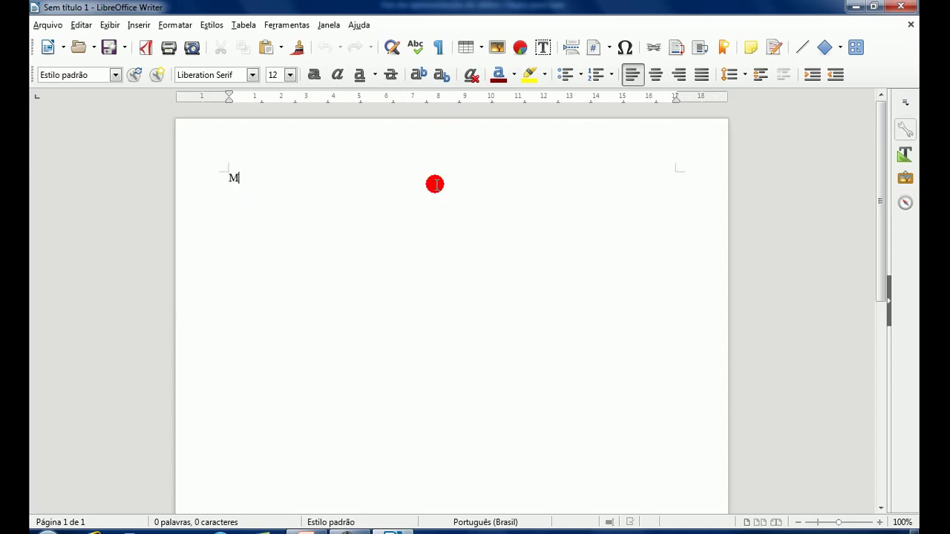
Step: Enter a test line of repeated capital M letters in the document and look through the available fonts and font sizes
text(MMMMMMMMMMMMMMMMMMMMMMMMMMMMMMM)
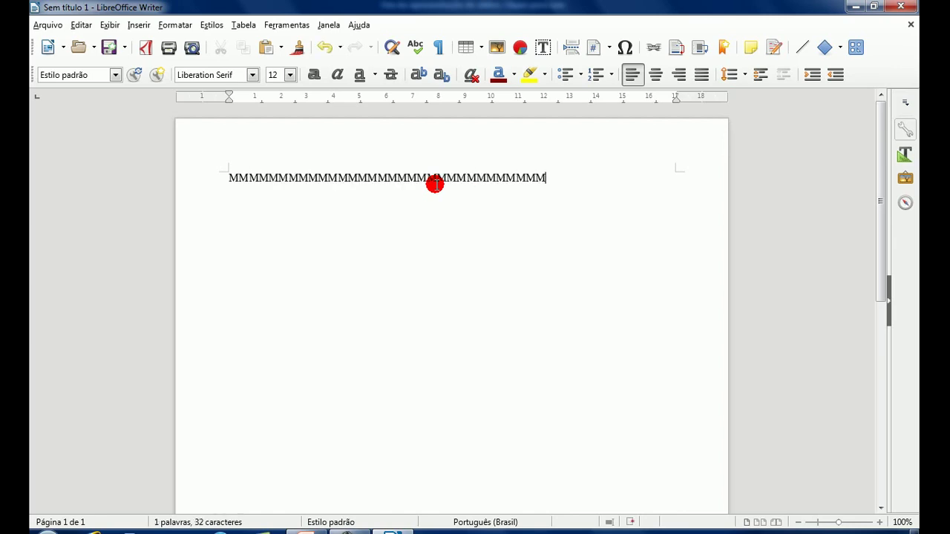
click(254, 75)
click(254, 75)
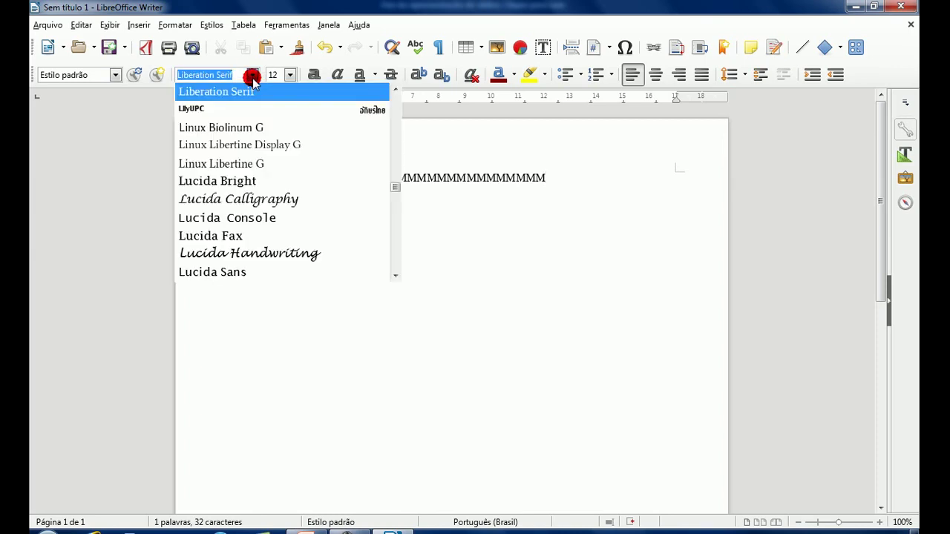
click(290, 75)
click(610, 187)
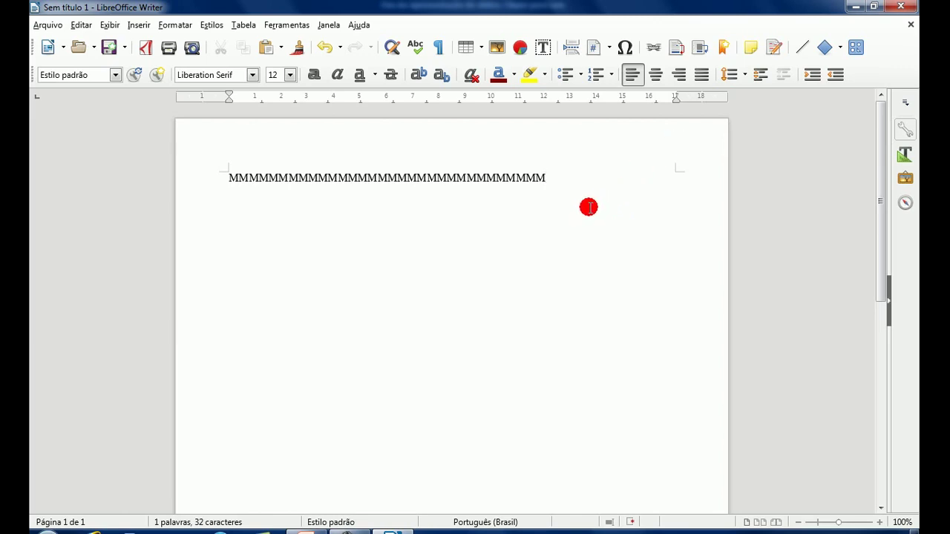
Step: Delete the test line of M letters and close the Writer document without saving
key(BackSpace)
key(BackSpace)
key(BackSpace)
key(BackSpace)
key(BackSpace)
key(BackSpace)
key(BackSpace)
key(BackSpace)
key(BackSpace)
key(BackSpace)
key(BackSpace)
key(BackSpace)
key(BackSpace)
key(BackSpace)
key(BackSpace)
key(BackSpace)
key(BackSpace)
key(BackSpace)
key(BackSpace)
key(BackSpace)
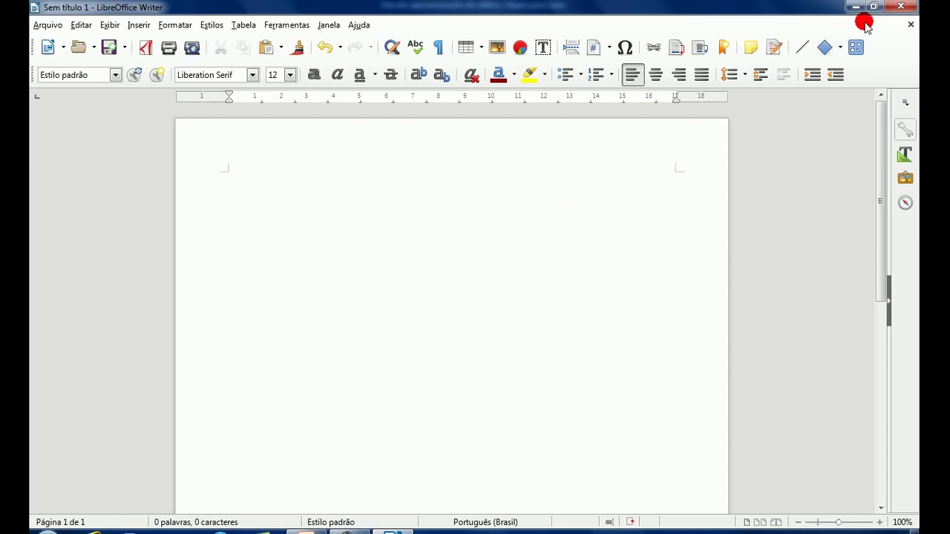
click(900, 7)
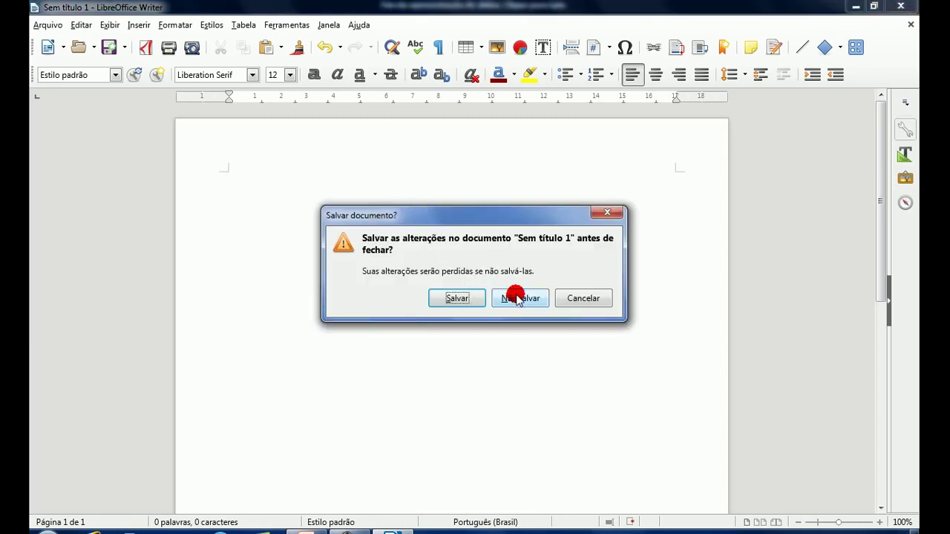
click(516, 297)
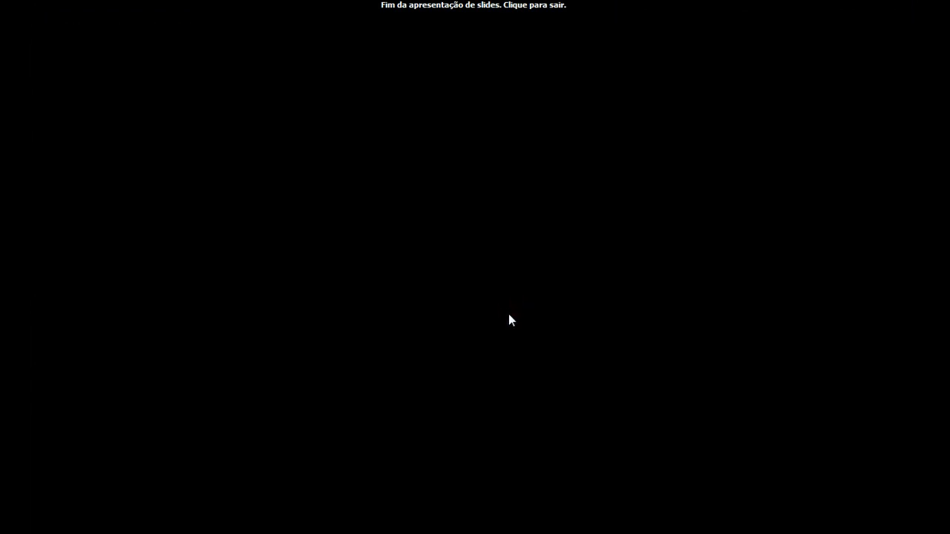
Step: Return to the desktop, launch LibreOffice again and create a new Calc spreadsheet
key(alt+Tab)
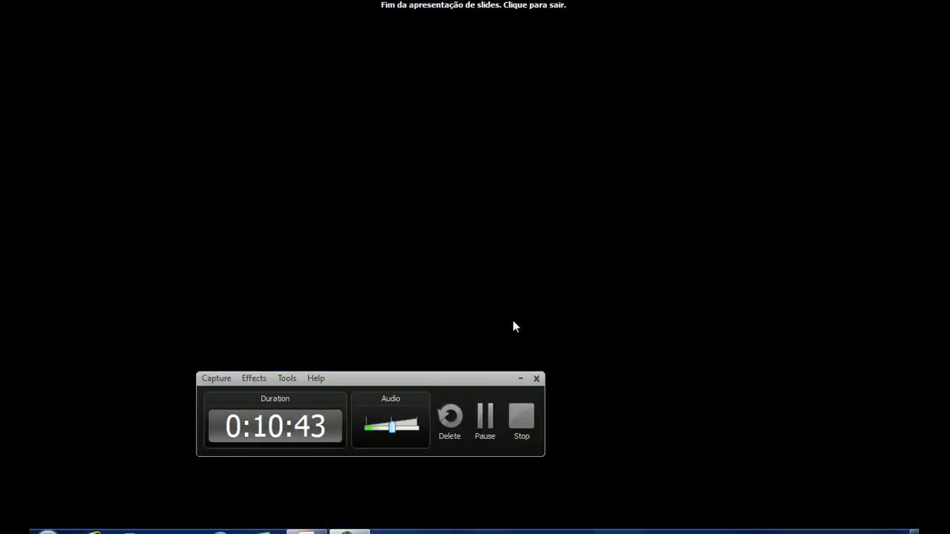
key(alt+Tab)
key(alt+Tab)
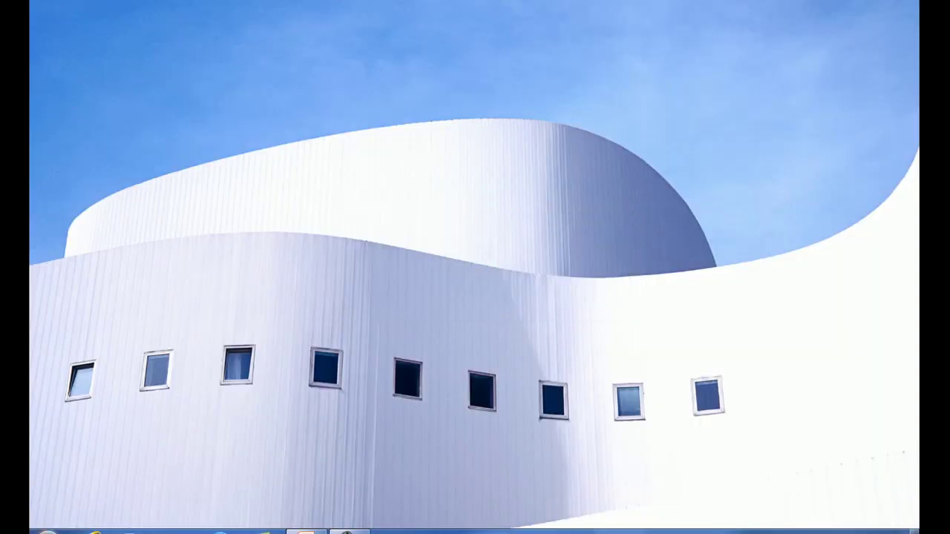
click(46, 520)
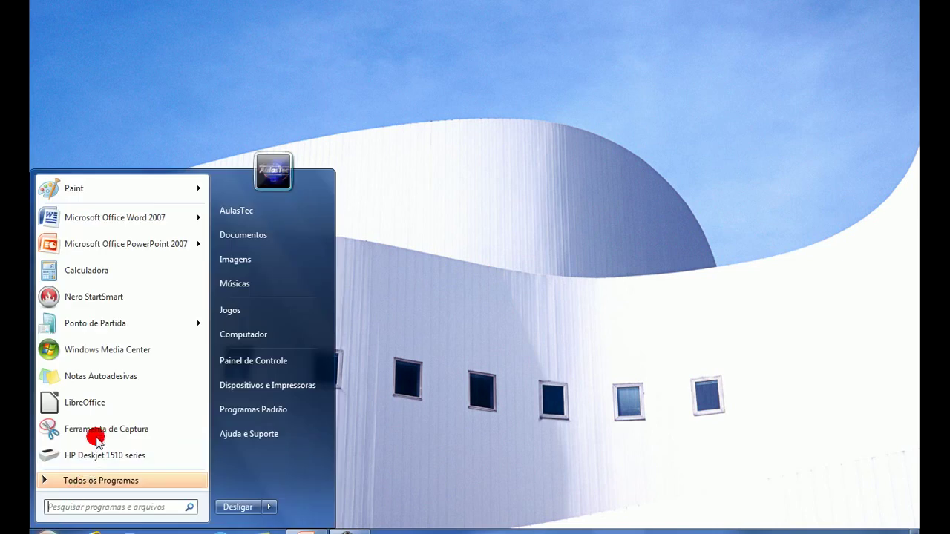
click(95, 402)
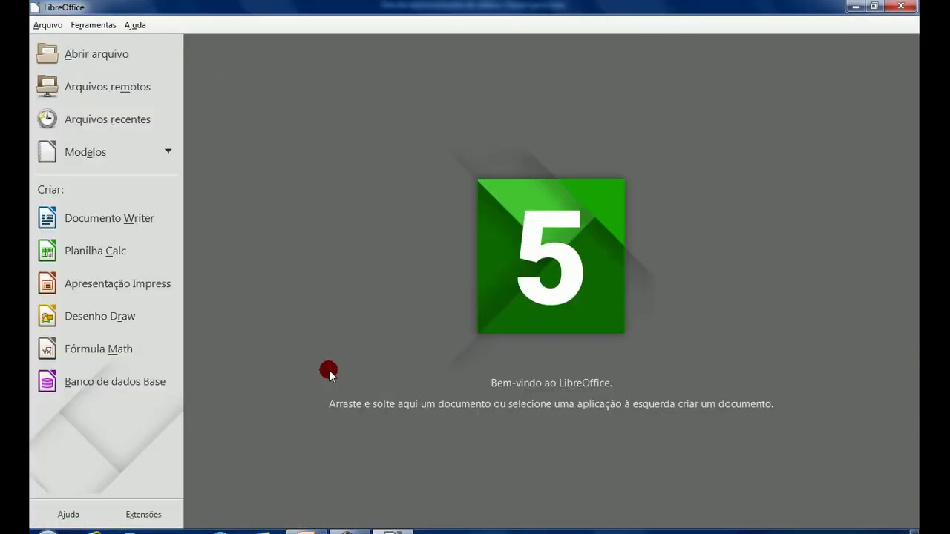
click(98, 256)
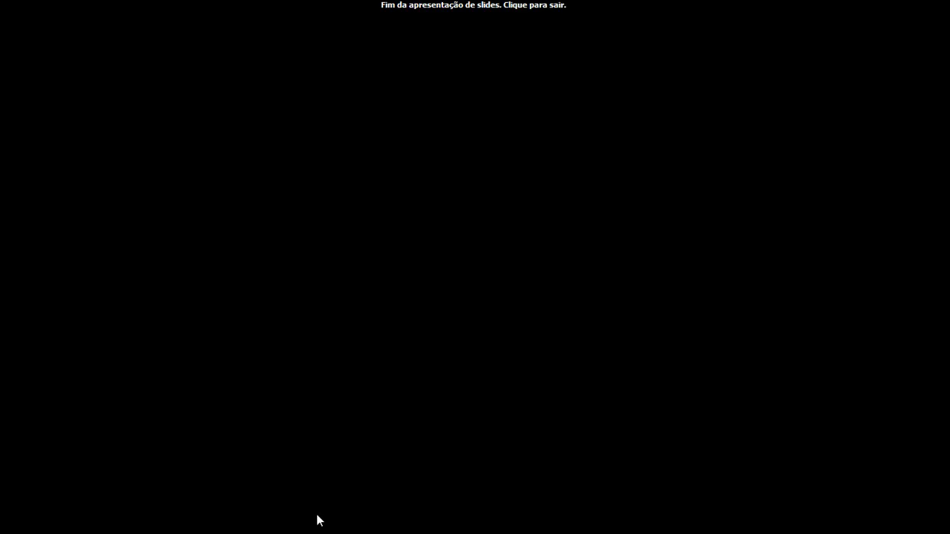
Step: Switch back to the PowerPoint slide show "LibreOffice - Baixar e Instalar" and display its title slide
key(alt+Tab)
key(alt+Tab)
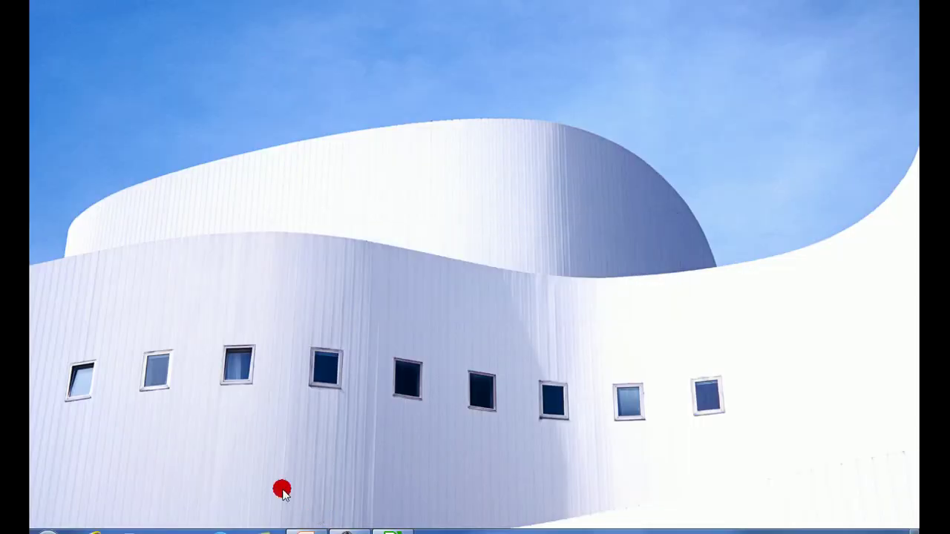
mouse_move(306, 531)
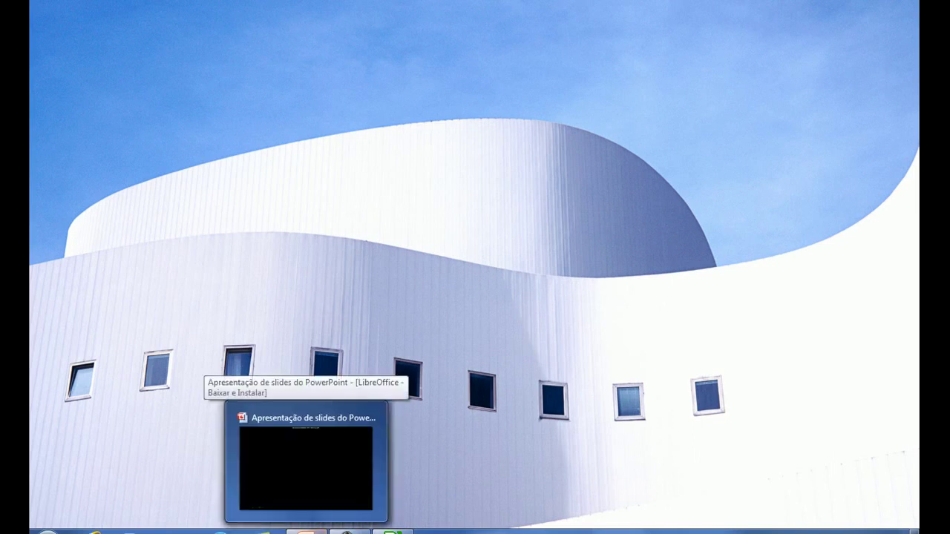
click(306, 467)
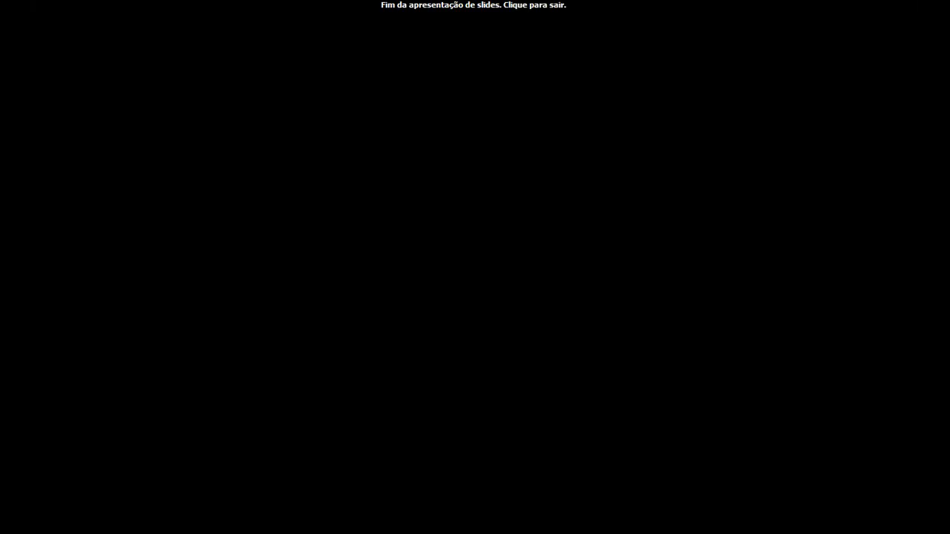
click(304, 521)
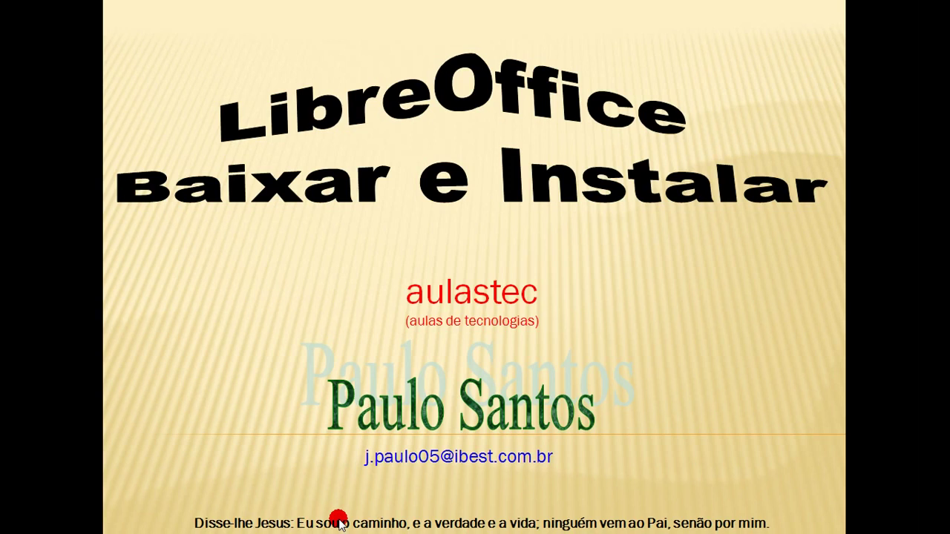